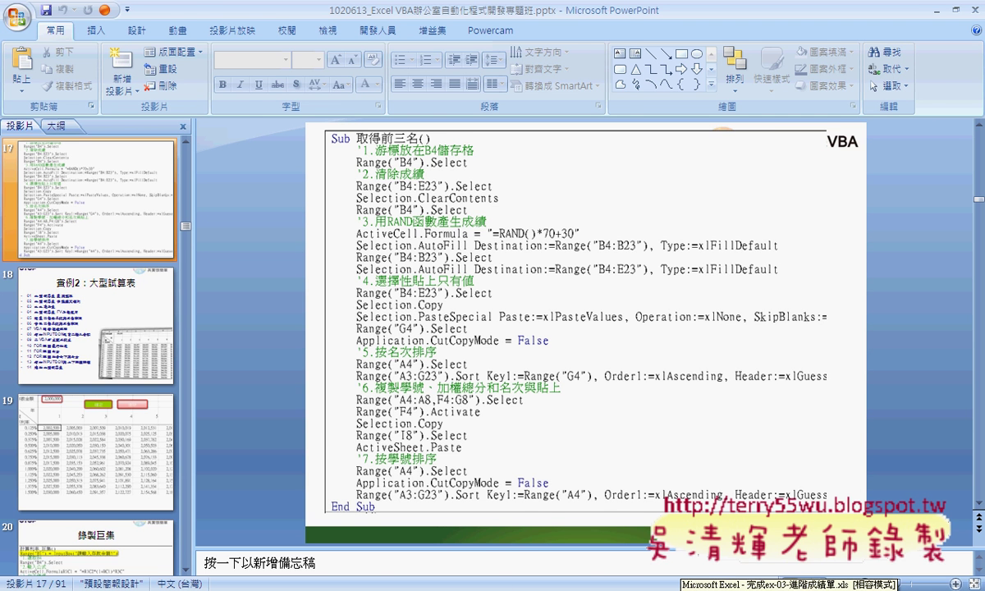
- Switch from PowerPoint to the completed workbook 完成ex-03-進階成績單.xls in Excel
{"action": "left_click", "coordinate": [739, 590]}
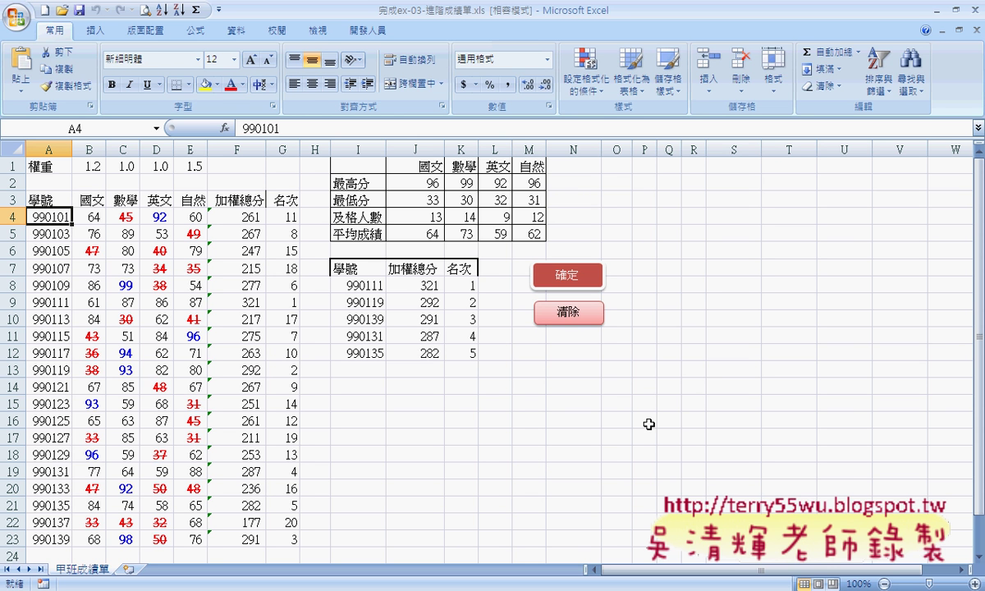
{"action": "left_click", "coordinate": [591, 326]}
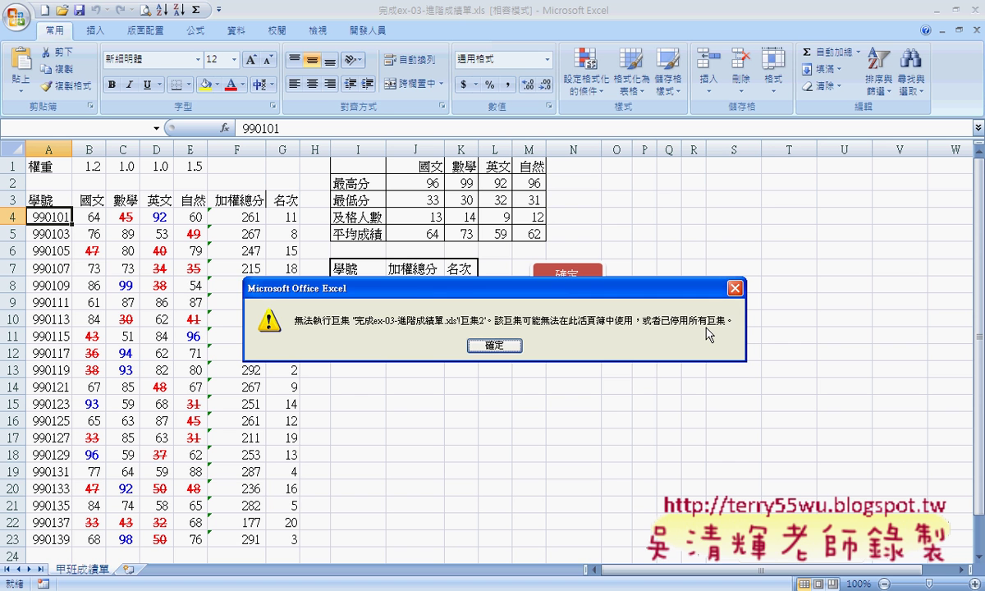
{"action": "left_click", "coordinate": [493, 345]}
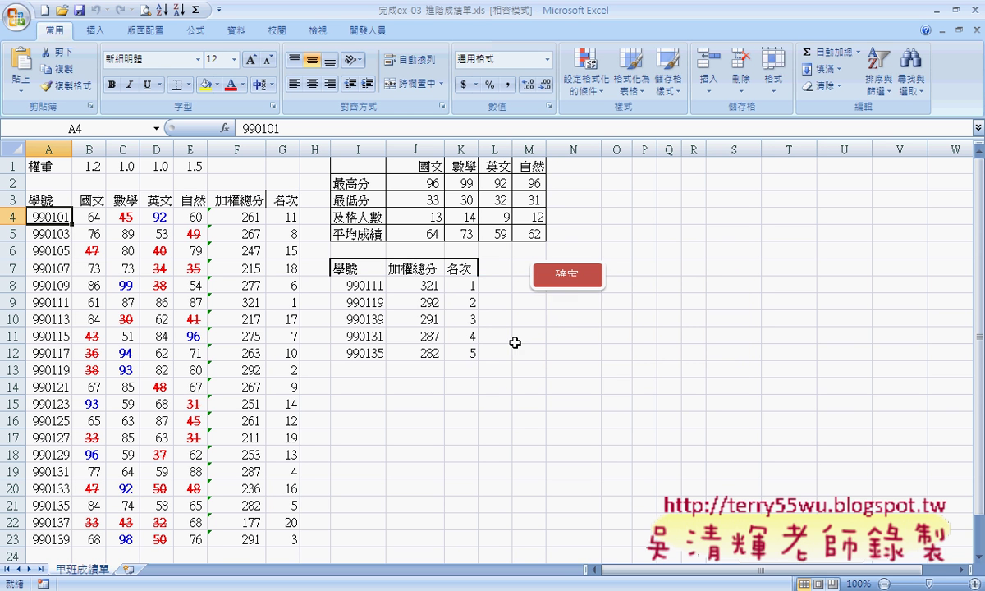
- Set macro security to 啟用所有巨集 (enable all macros) from the 開發人員 tab
{"action": "left_click", "coordinate": [376, 33]}
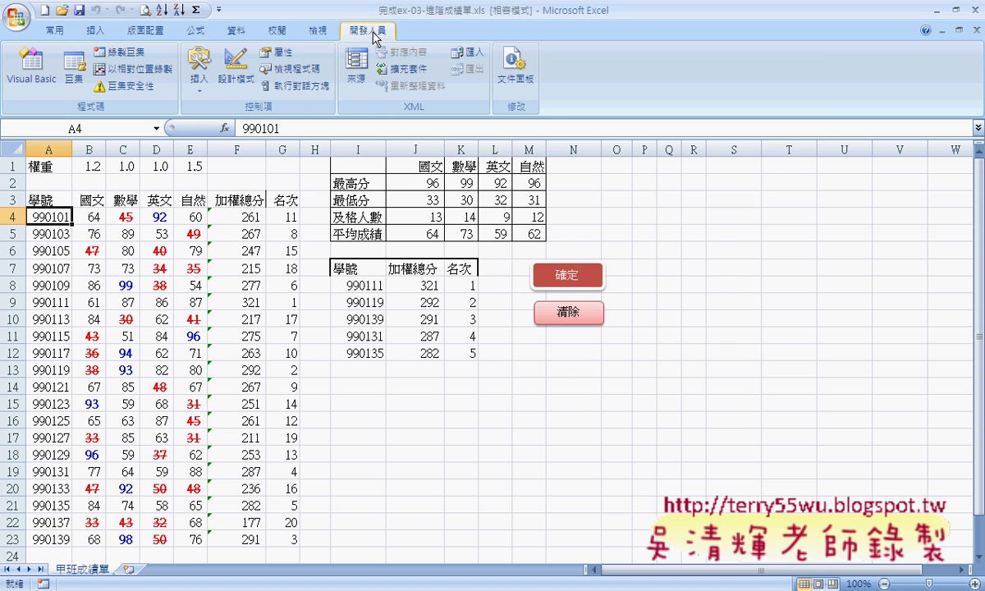
{"action": "left_click", "coordinate": [138, 91]}
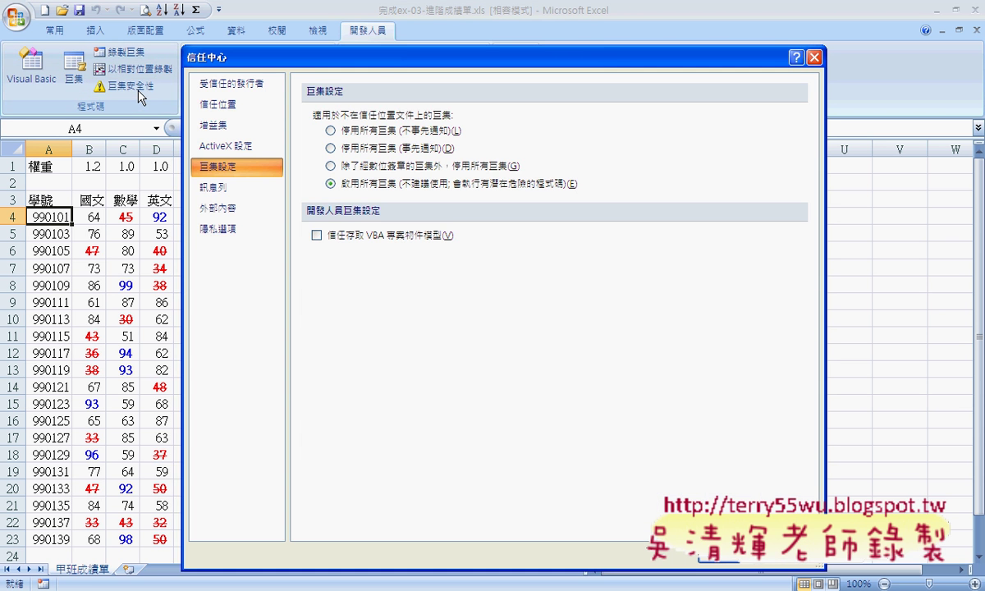
{"action": "left_click", "coordinate": [333, 187]}
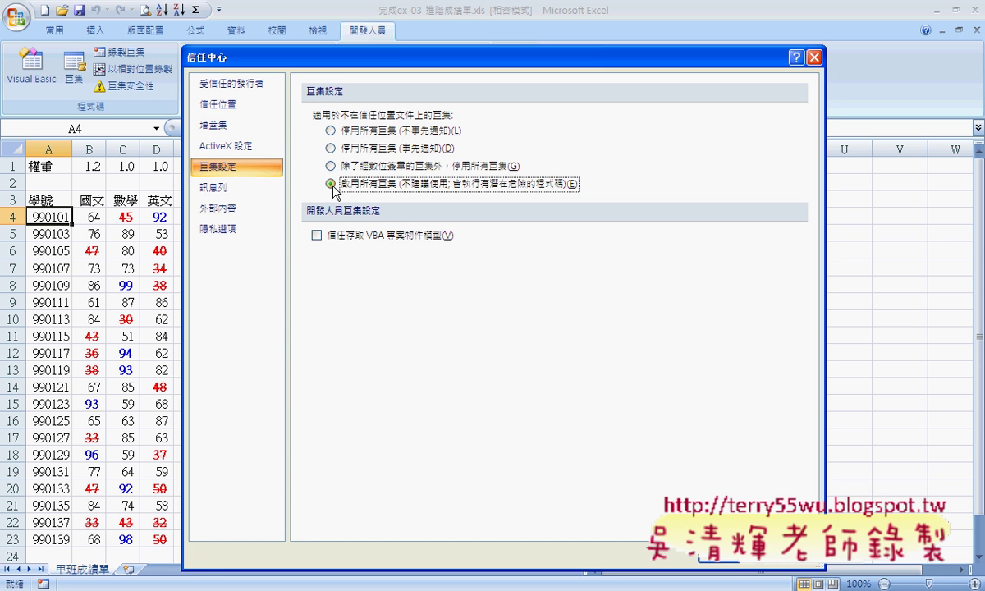
{"action": "left_click", "coordinate": [721, 558]}
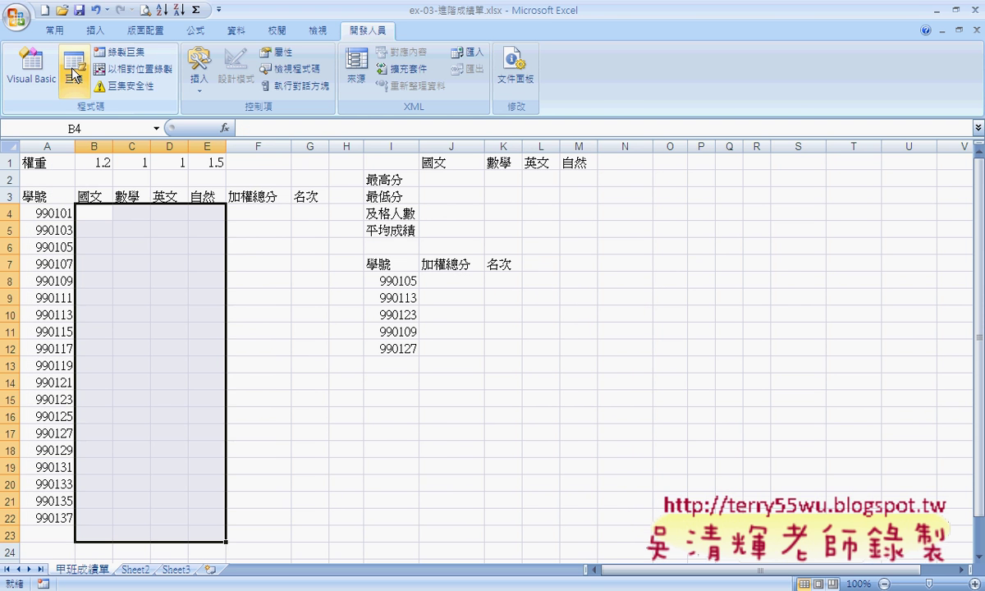
- Insert the RAND function into B4, picking it from the 全部 category list
{"action": "left_click", "coordinate": [98, 214]}
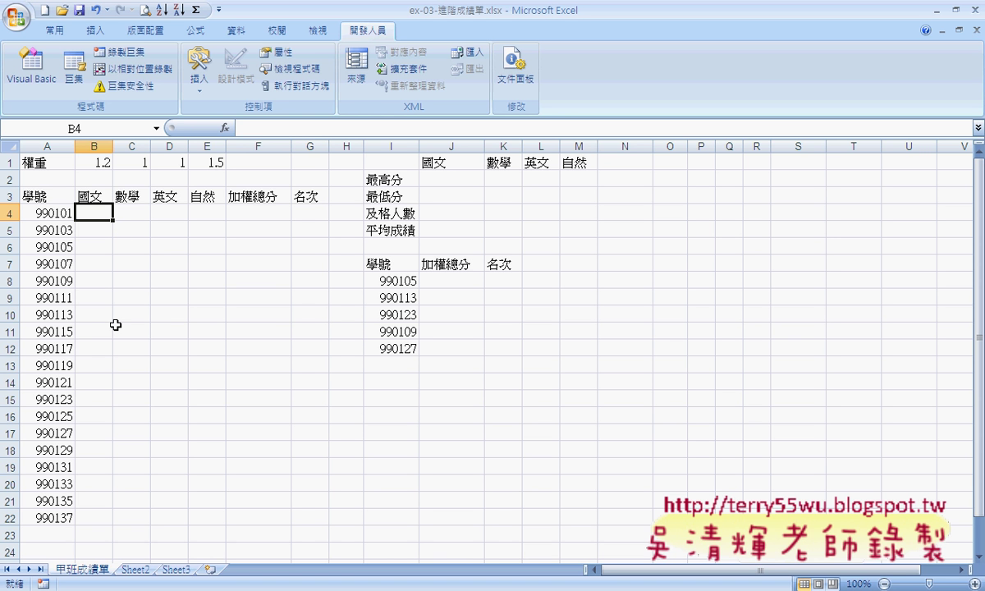
{"action": "left_click", "coordinate": [224, 128]}
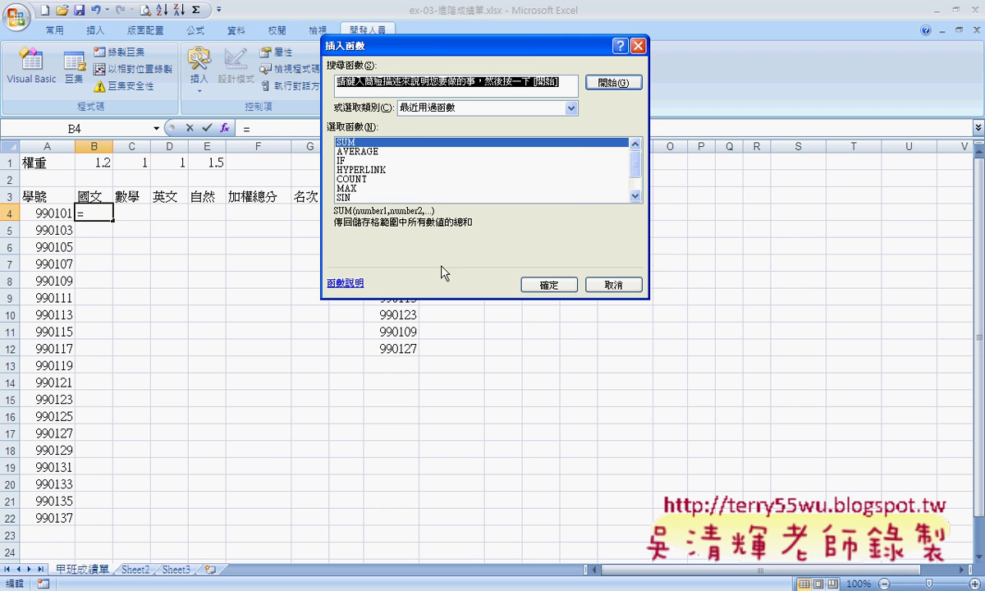
{"action": "left_click", "coordinate": [571, 108]}
{"action": "left_click", "coordinate": [427, 127]}
{"action": "left_click", "coordinate": [443, 170]}
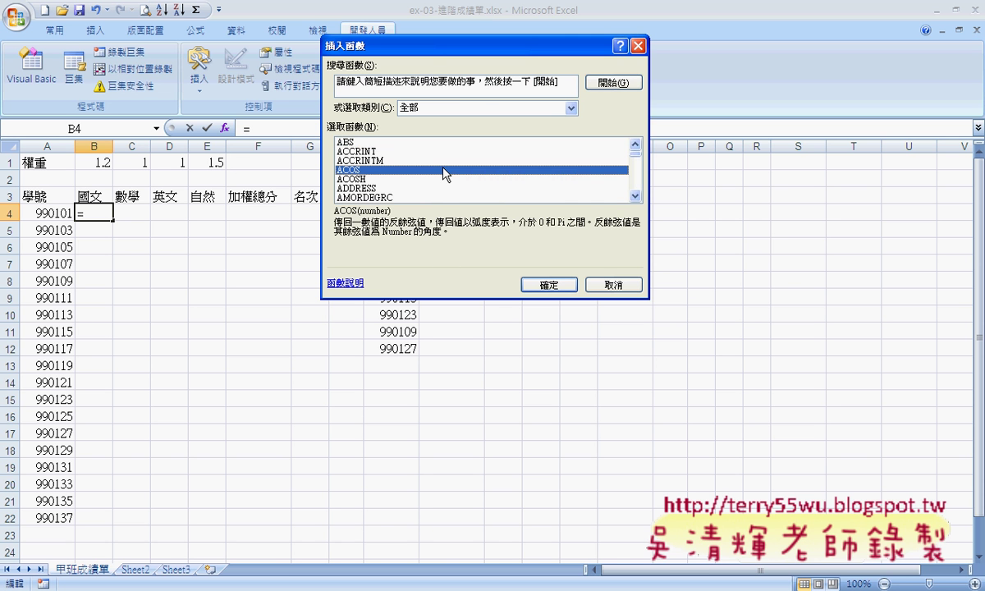
{"action": "key", "text": "r"}
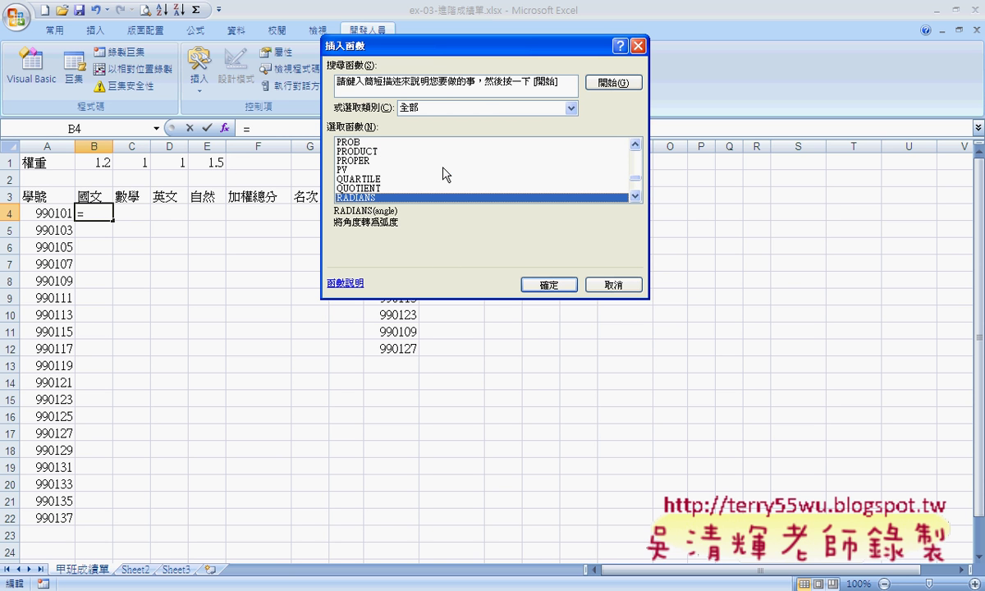
{"action": "key", "text": "n"}
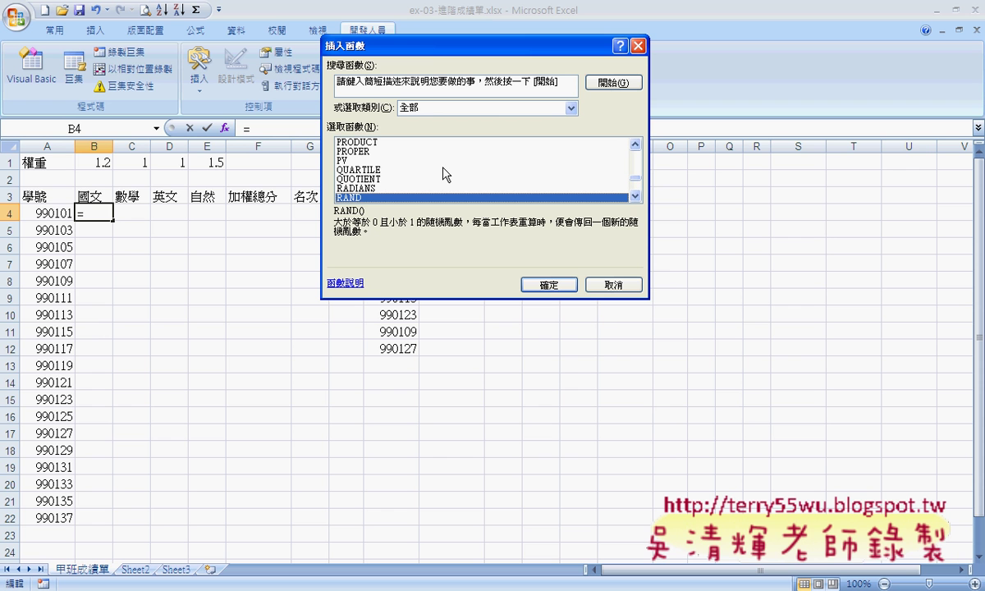
{"action": "key", "text": "Down"}
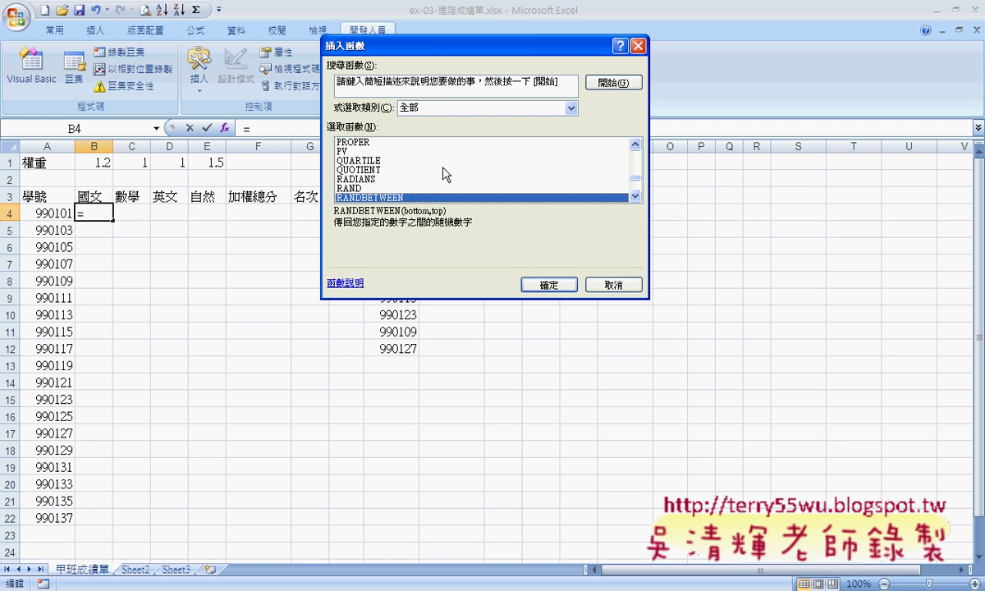
{"action": "key", "text": "Up"}
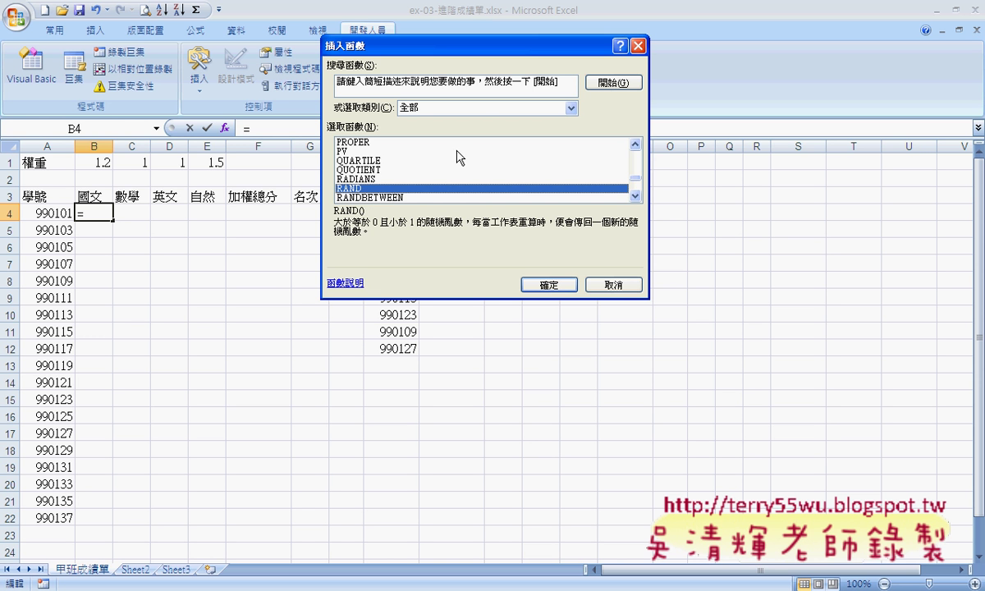
{"action": "left_click", "coordinate": [549, 285]}
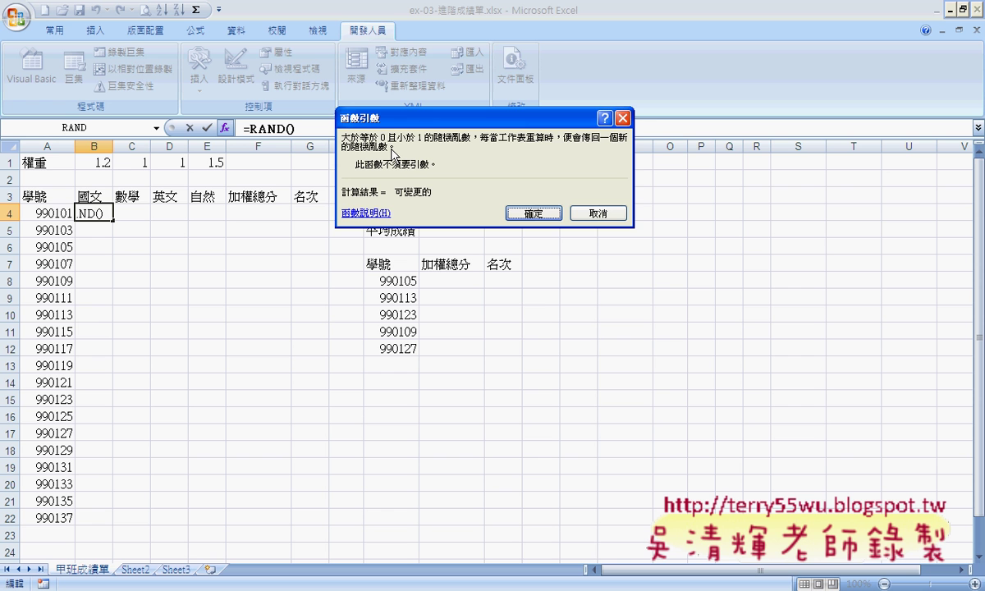
- Extend B4's formula from =RAND() to =30+RAND()*70
{"action": "left_click", "coordinate": [534, 212]}
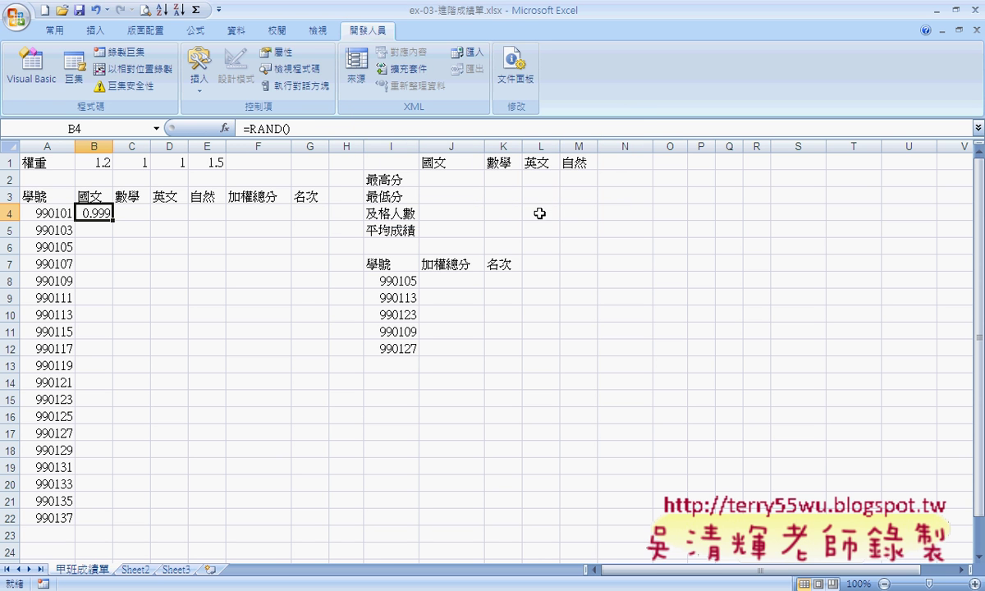
{"action": "left_click", "coordinate": [236, 129]}
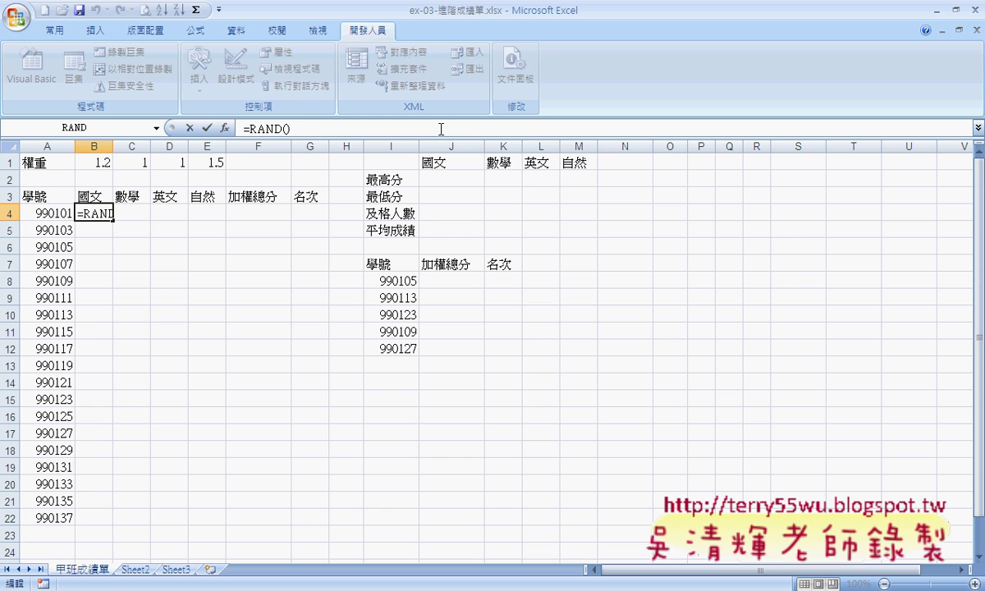
{"action": "type", "text": "30+"}
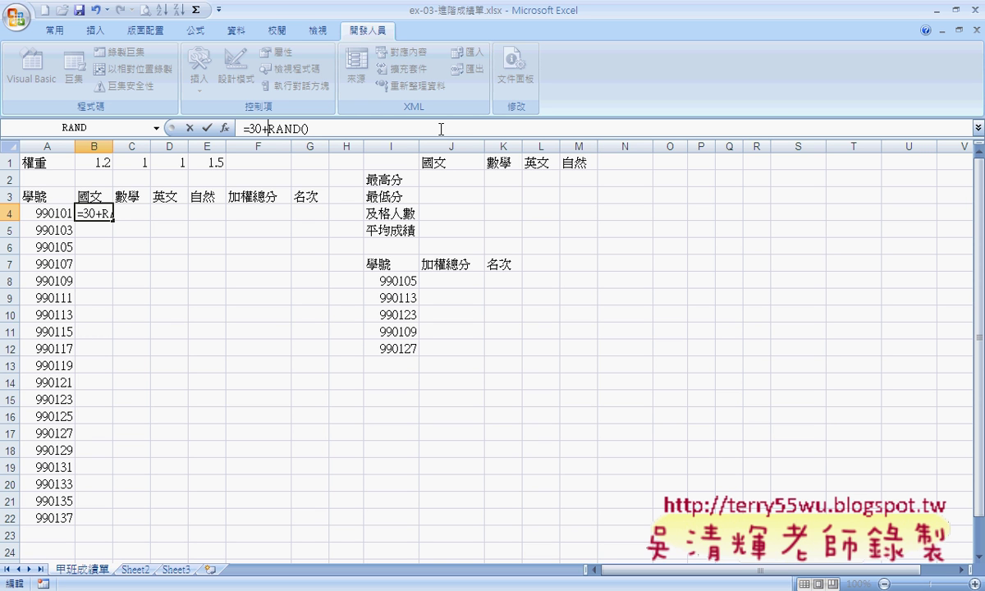
{"action": "key", "text": "Right"}
{"action": "key", "text": "Right"}
{"action": "key", "text": "Right"}
{"action": "key", "text": "Right"}
{"action": "key", "text": "Right"}
{"action": "key", "text": "Right"}
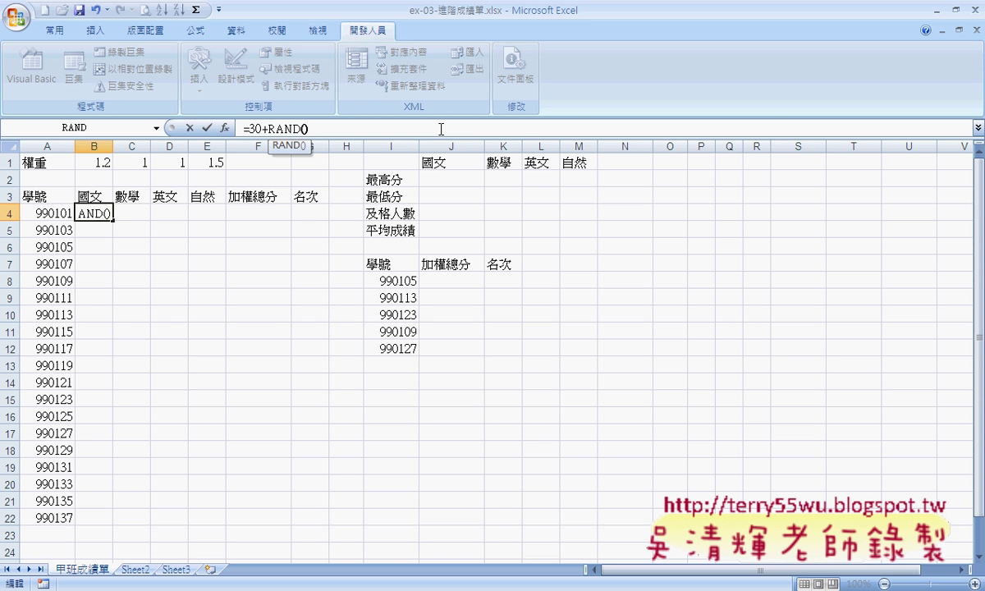
{"action": "left_click", "coordinate": [452, 147]}
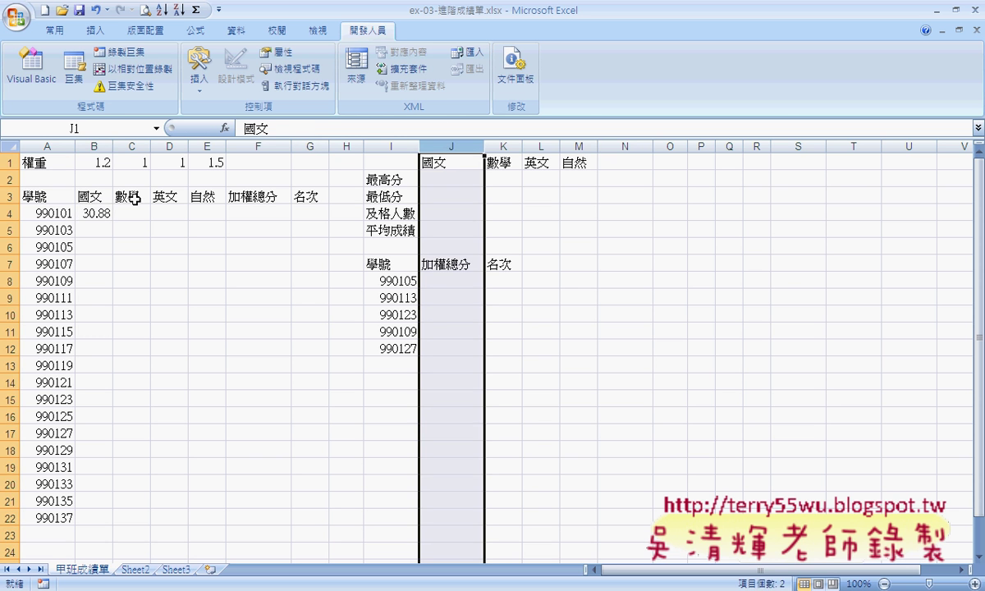
{"action": "left_click", "coordinate": [94, 211]}
{"action": "left_click", "coordinate": [331, 126]}
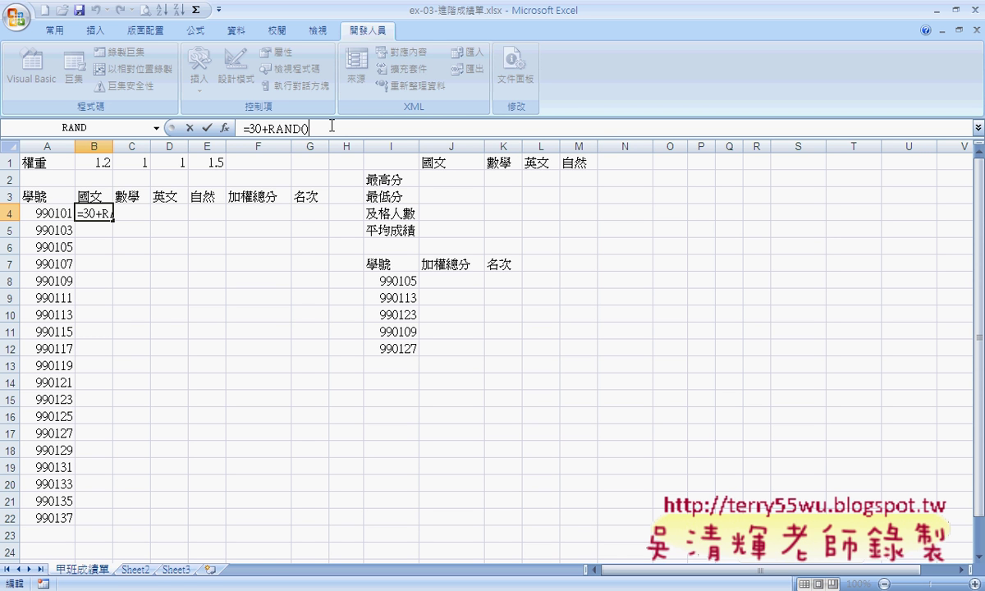
{"action": "type", "text": "*"}
{"action": "type", "text": "70"}
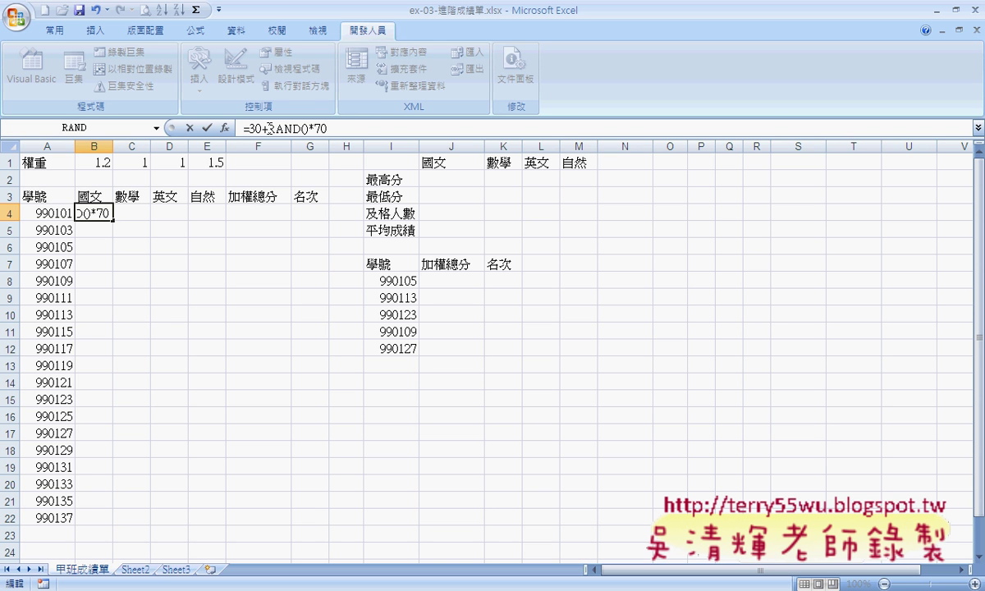
- Wrap RAND()*70 in INT and add +1, committing B4 as =30+INT(RAND()*70)+1
{"action": "key", "text": "Left"}
{"action": "key", "text": "Left"}
{"action": "key", "text": "Left"}
{"action": "type", "text": "int"}
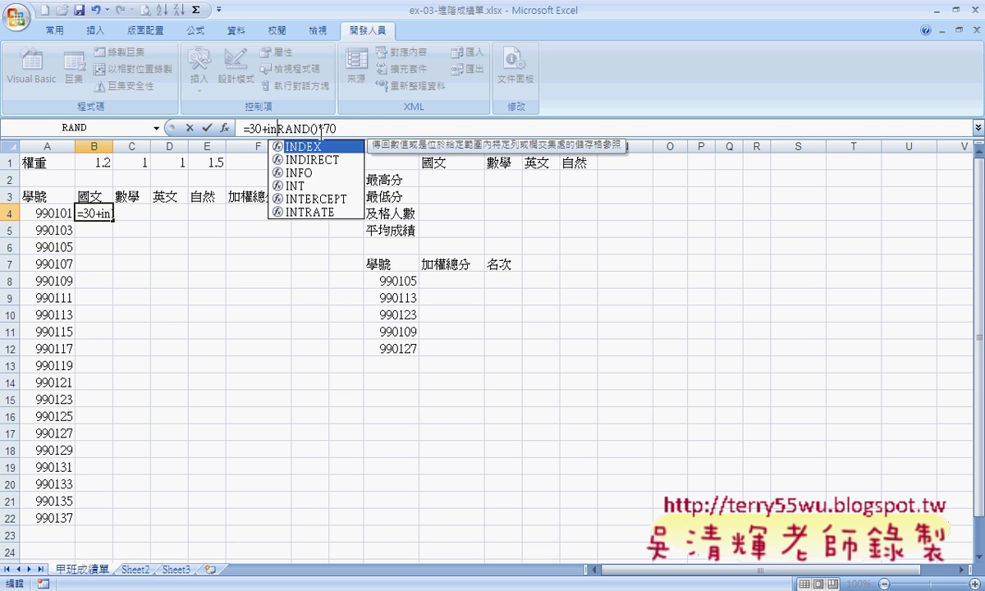
{"action": "type", "text": "("}
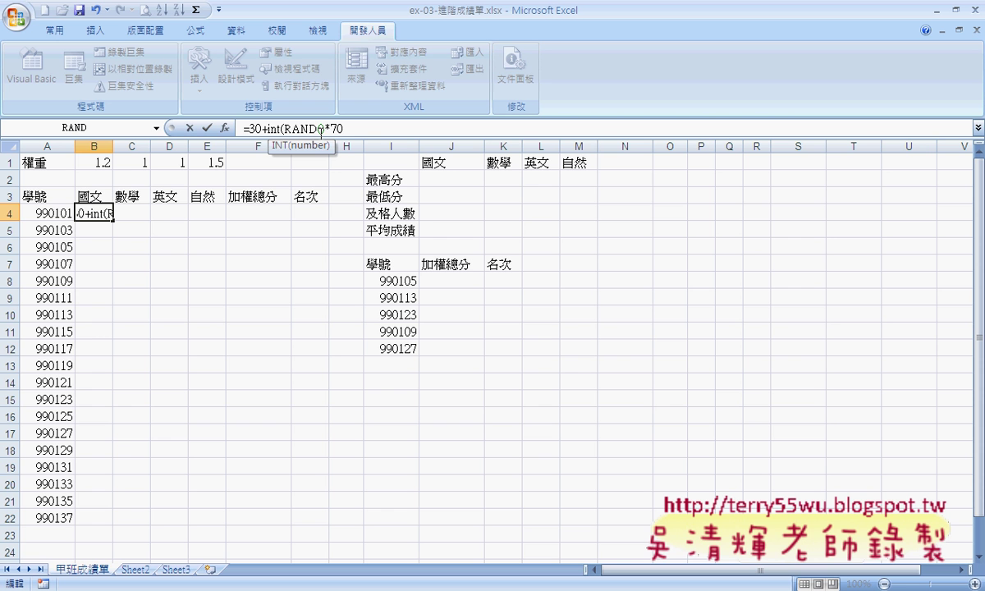
{"action": "key", "text": "Right"}
{"action": "key", "text": "Right"}
{"action": "key", "text": "Right"}
{"action": "key", "text": "Right"}
{"action": "key", "text": "Right"}
{"action": "key", "text": "Right"}
{"action": "key", "text": "Right"}
{"action": "key", "text": "Right"}
{"action": "type", "text": ")"}
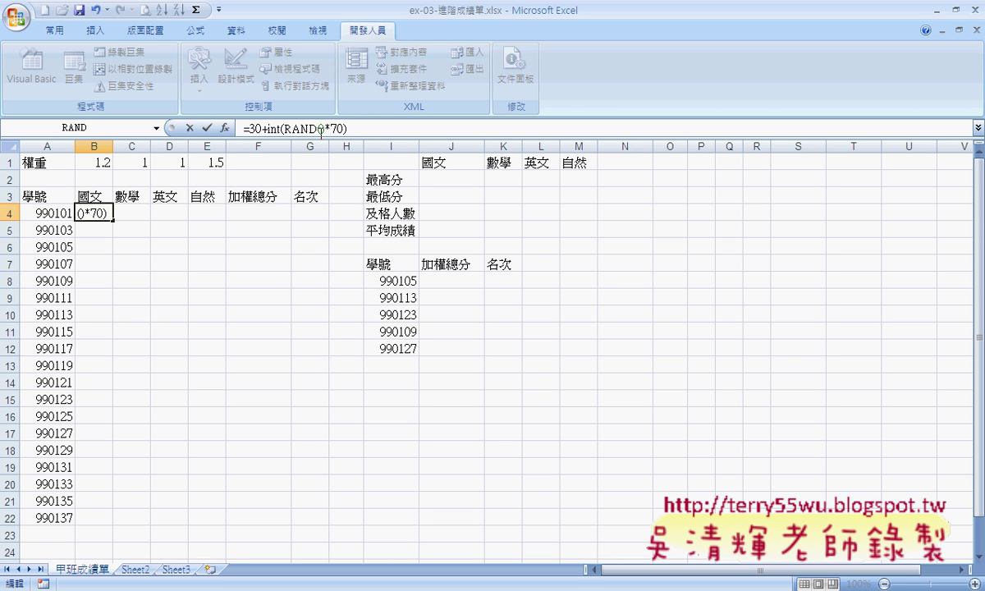
{"action": "type", "text": "+1"}
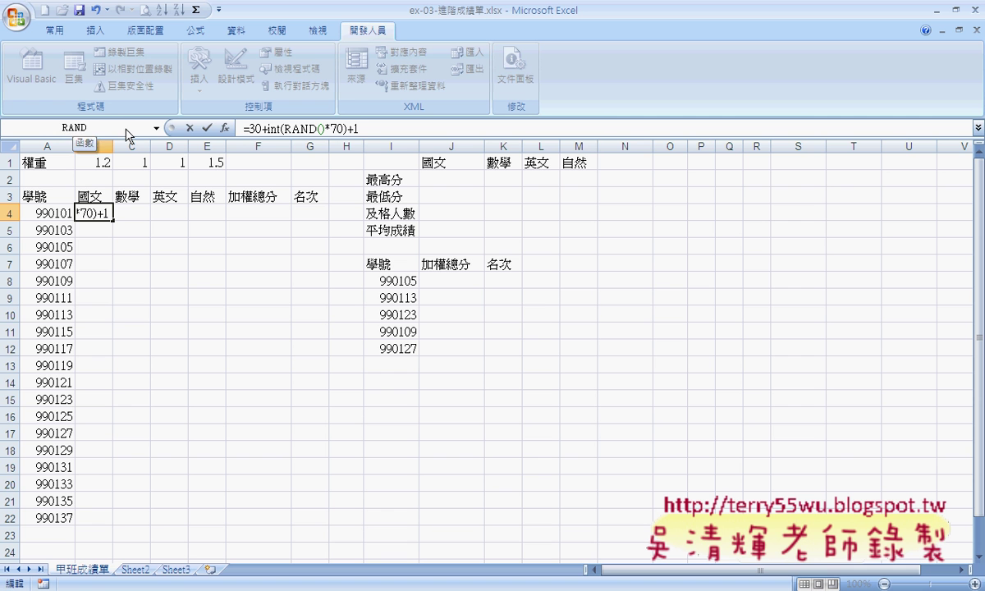
{"action": "left_click", "coordinate": [207, 129]}
- Fill the score formula across B4:E22 and select F4 for the total
{"action": "mouse_move", "coordinate": [113, 220]}
{"action": "left_mouse_down"}
{"action": "mouse_move", "coordinate": [114, 526]}
{"action": "mouse_move", "coordinate": [228, 526]}
{"action": "left_mouse_up"}
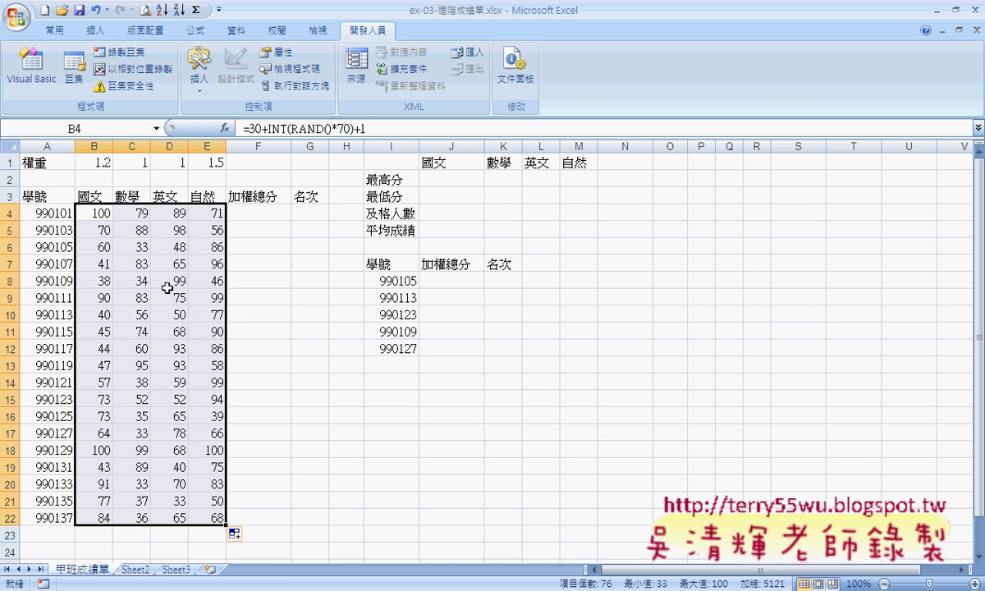
{"action": "left_click", "coordinate": [255, 212]}
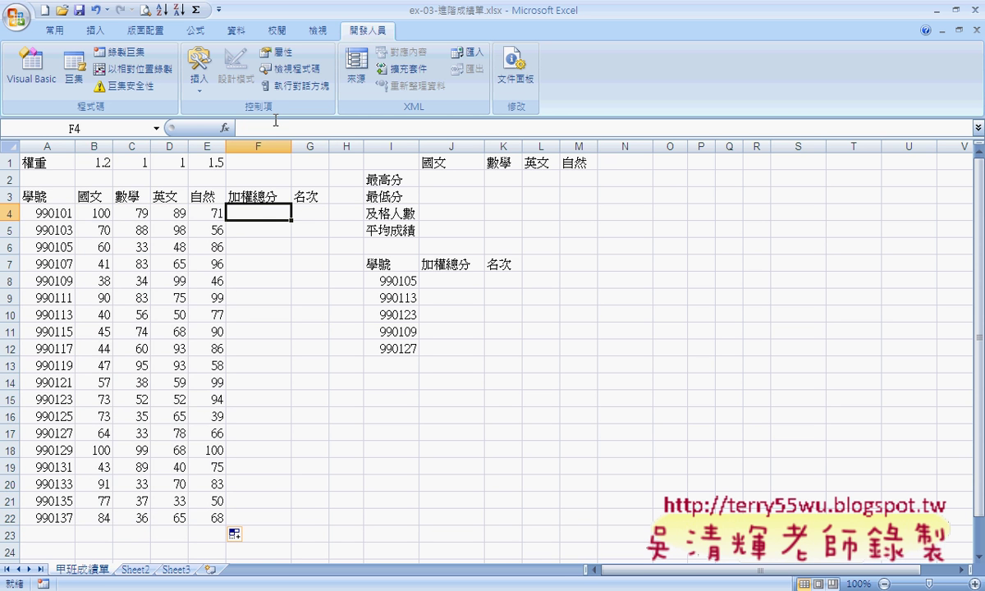
{"action": "left_click", "coordinate": [226, 128]}
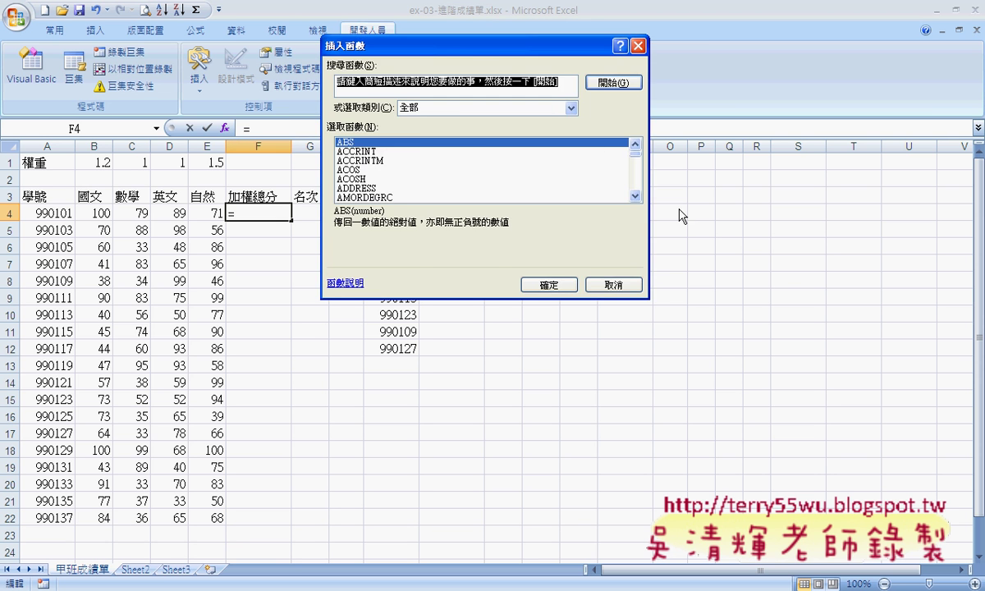
{"action": "left_click", "coordinate": [614, 285]}
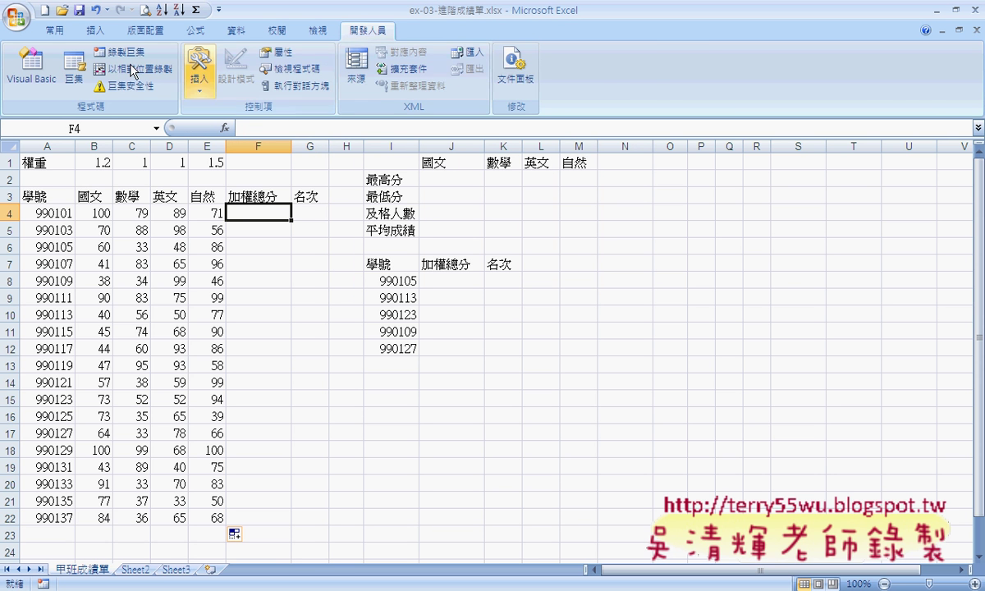
- Put =SUM(B4:E4) in F4 with AutoSum, showing 288, then select the score block
{"action": "left_click", "coordinate": [54, 30]}
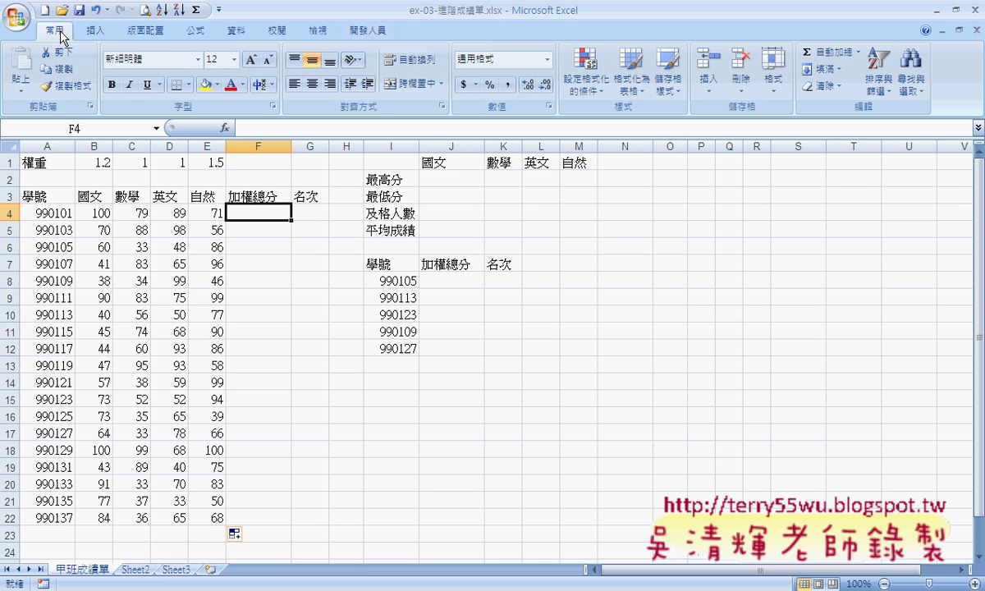
{"action": "left_click", "coordinate": [825, 52]}
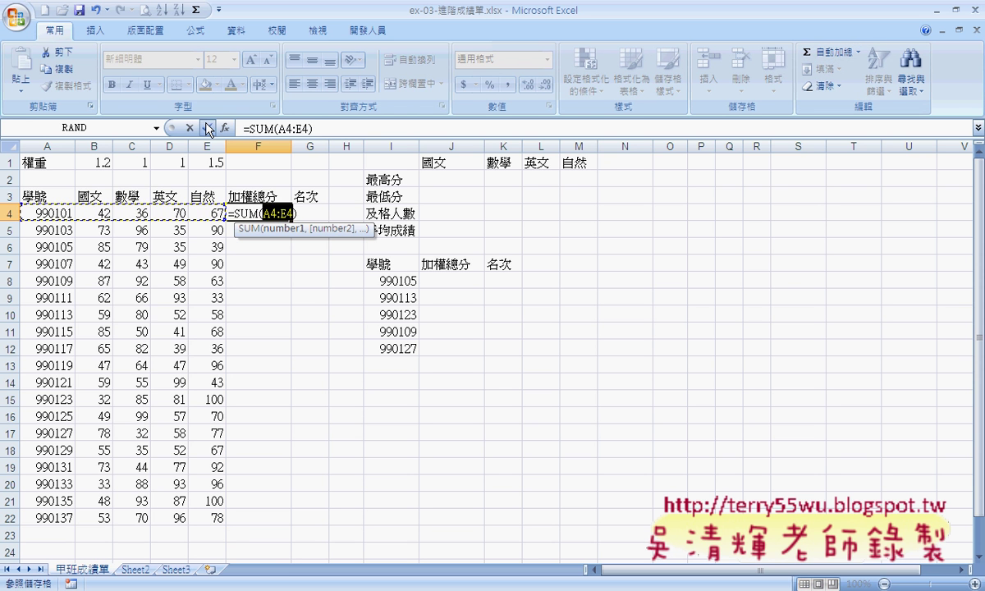
{"action": "left_click_drag", "start_coordinate": [92, 213], "coordinate": [205, 213]}
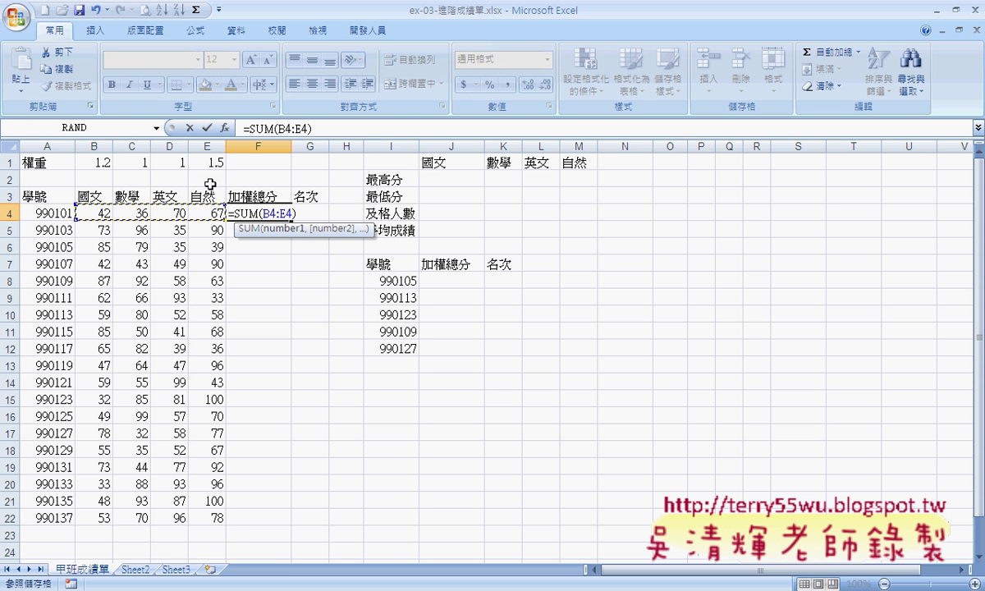
{"action": "left_click", "coordinate": [206, 128]}
{"action": "mouse_move", "coordinate": [104, 213]}
{"action": "left_mouse_down"}
{"action": "mouse_move", "coordinate": [203, 214]}
{"action": "mouse_move", "coordinate": [216, 523]}
{"action": "left_mouse_up"}
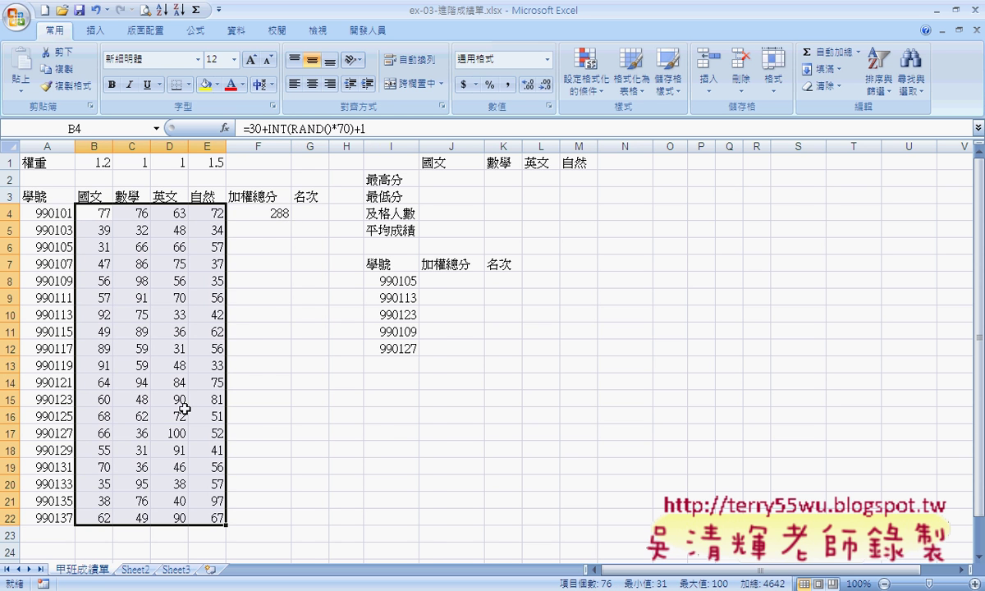
- Convert the B4:E22 scores to static values with Paste Special > Values, then switch to 完成ex-03-進階成績單.xls
{"action": "right_click", "coordinate": [185, 409]}
{"action": "left_click", "coordinate": [230, 153]}
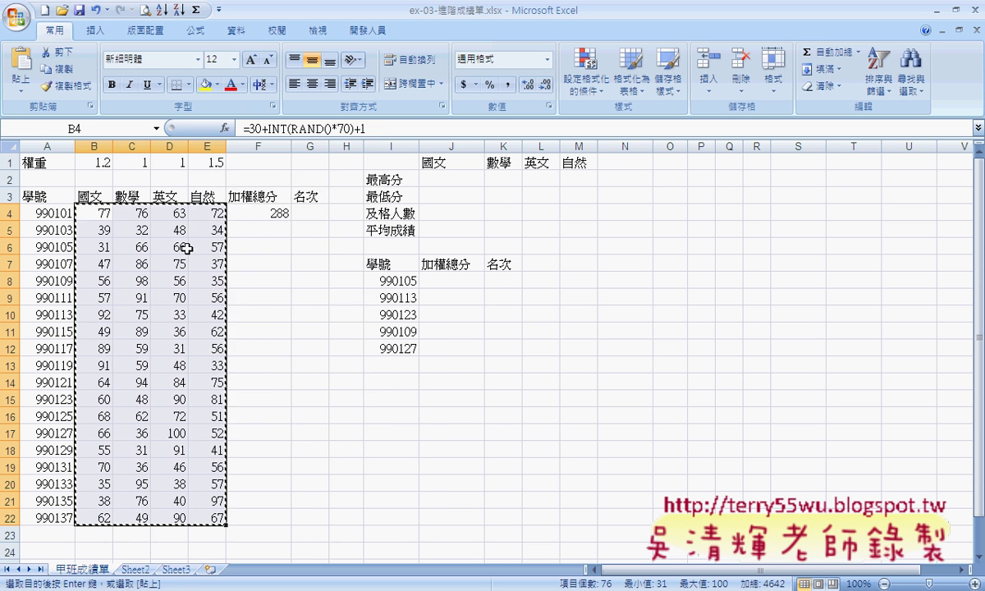
{"action": "right_click", "coordinate": [188, 253]}
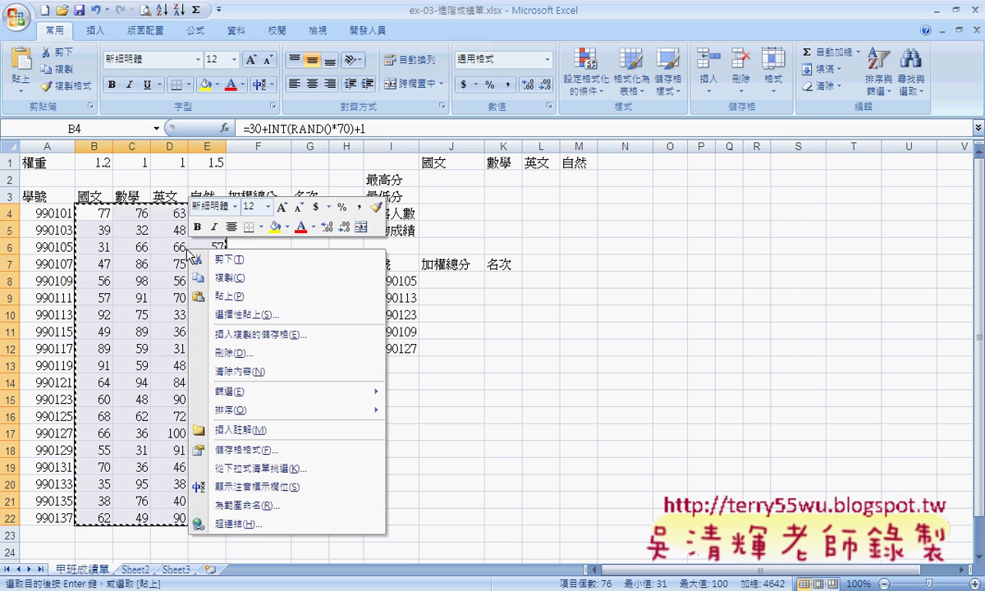
{"action": "left_click", "coordinate": [226, 315]}
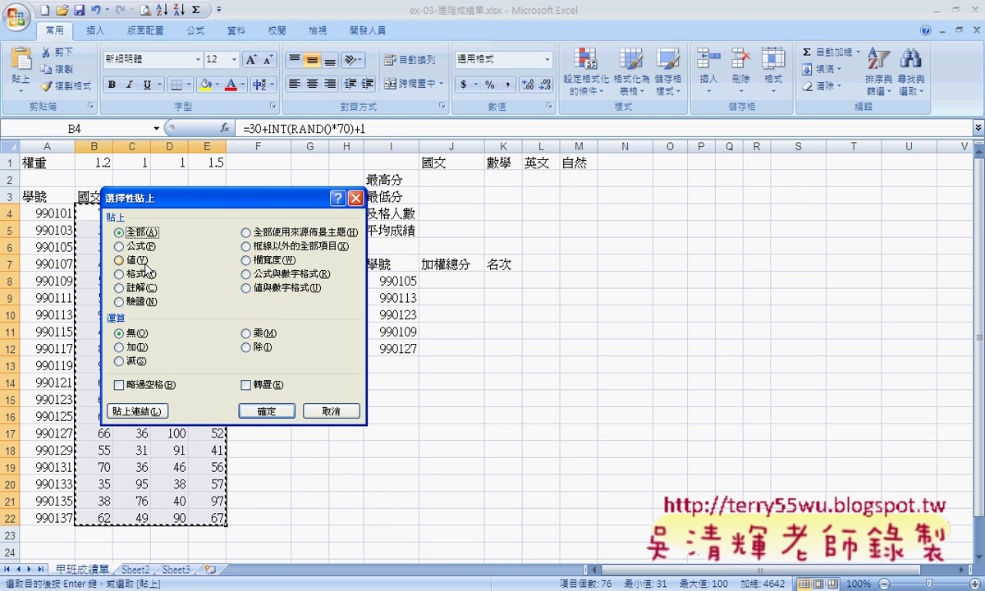
{"action": "left_click", "coordinate": [263, 411]}
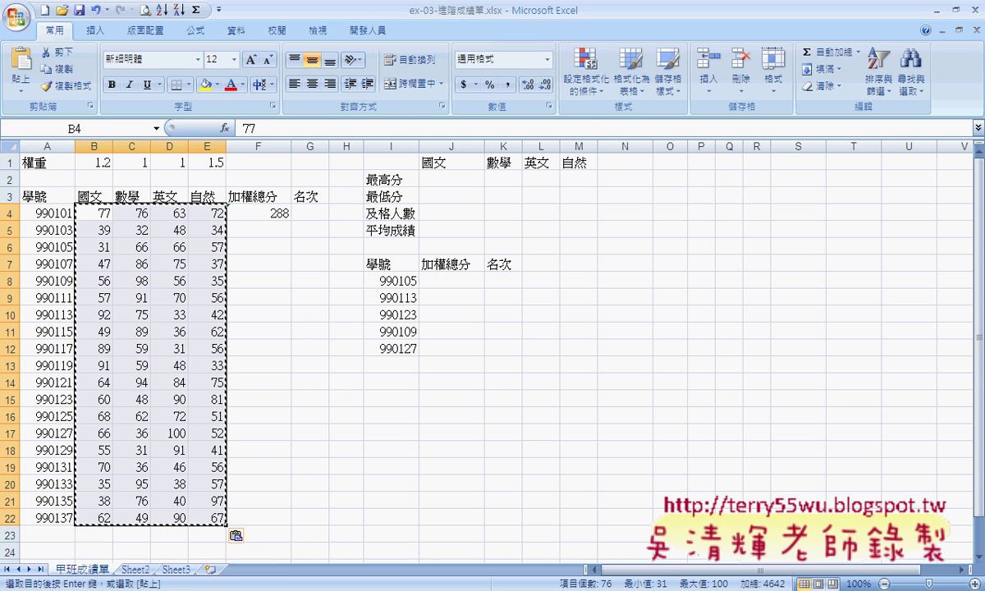
{"action": "left_click", "coordinate": [624, 548]}
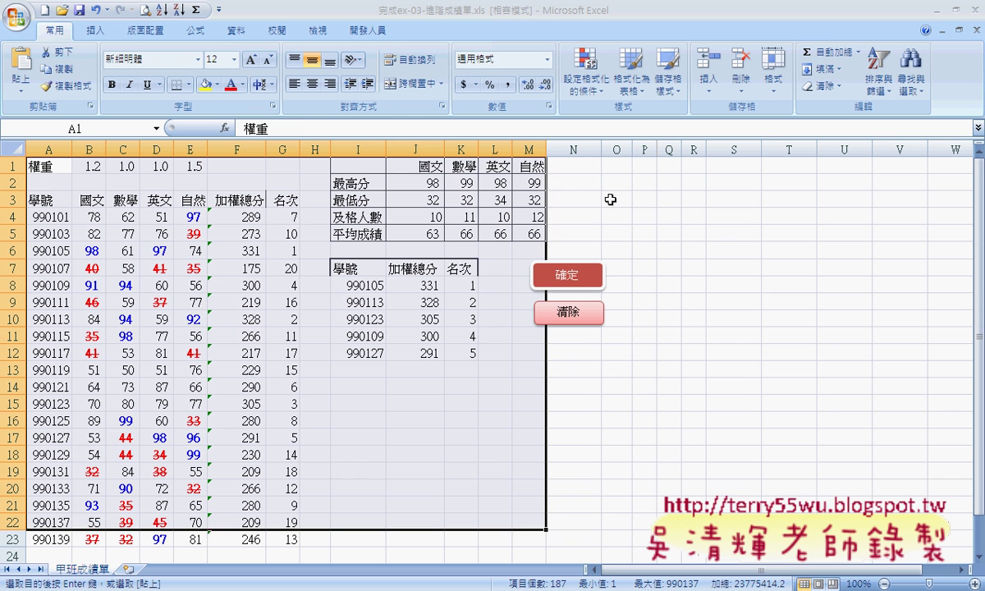
- Select the scores B4:E23 on the completed sheet and open the Conditional Formatting menu
{"action": "left_click", "coordinate": [644, 216]}
{"action": "left_click_drag", "start_coordinate": [92, 215], "coordinate": [181, 538]}
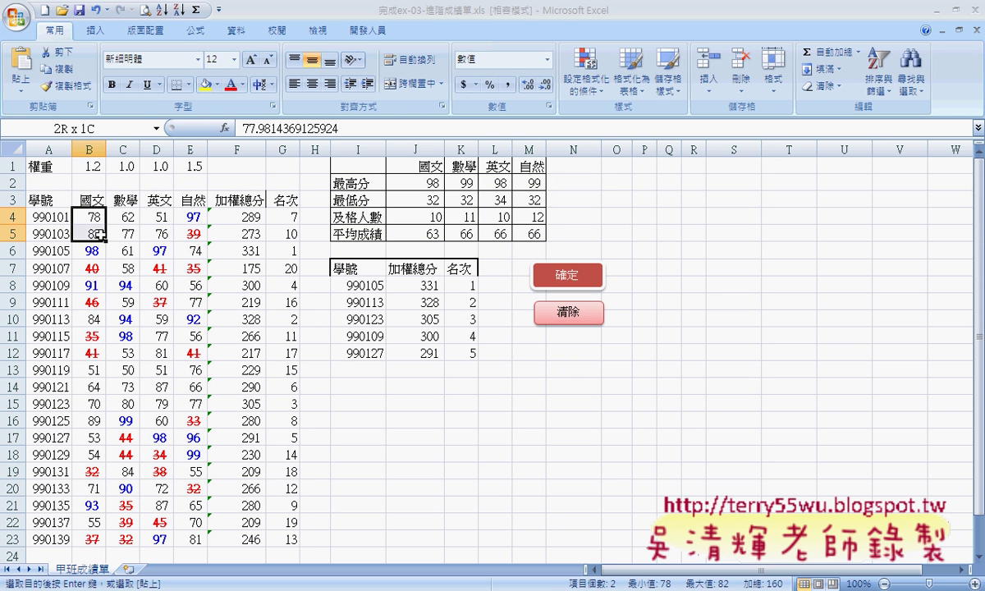
{"action": "left_click", "coordinate": [590, 83]}
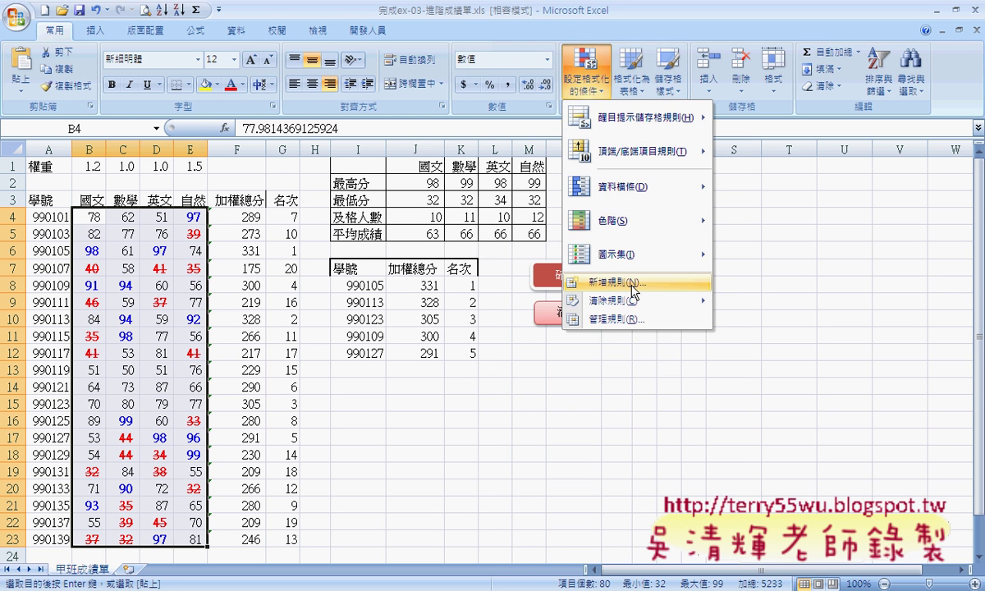